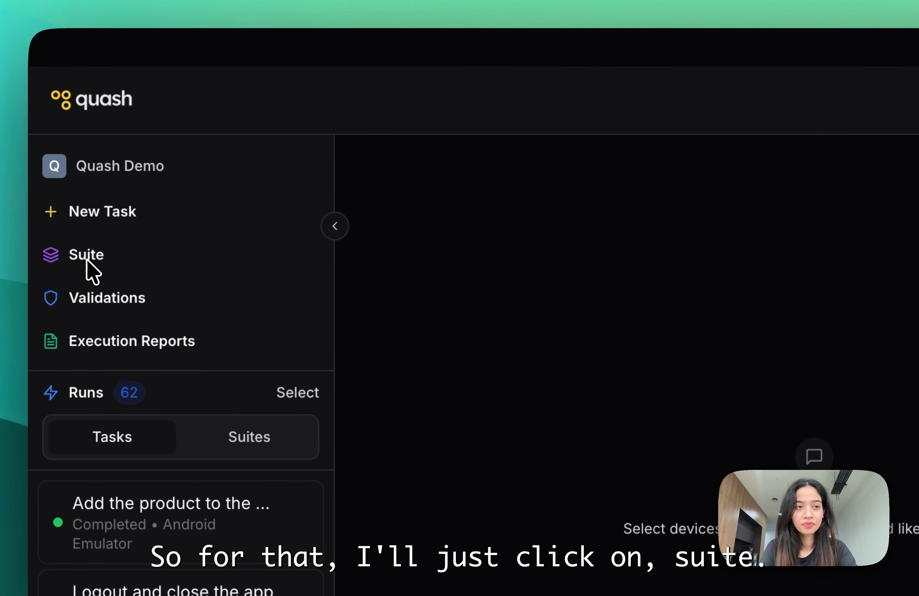
Step: Create a new test suite and name it "Flipkart"
click(58, 141)
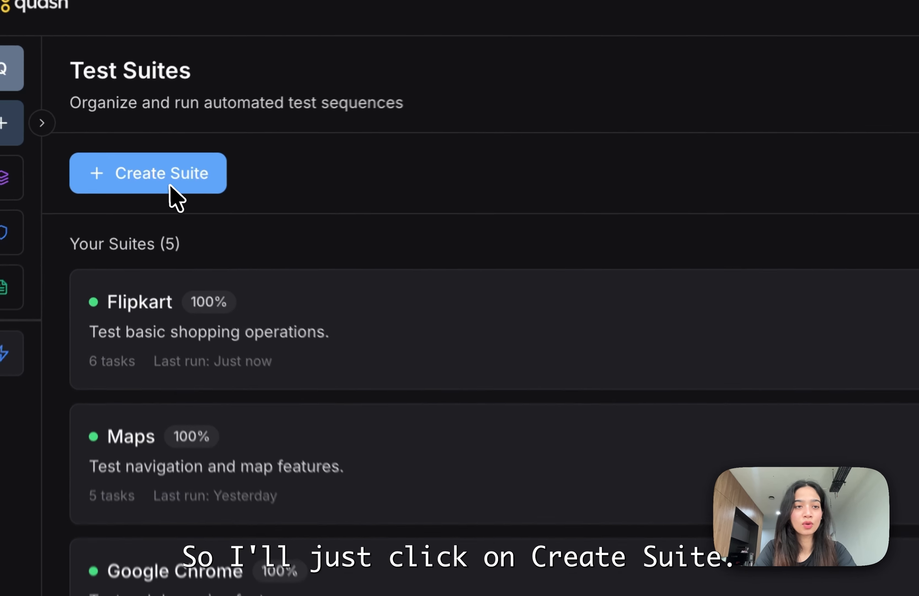
click(132, 153)
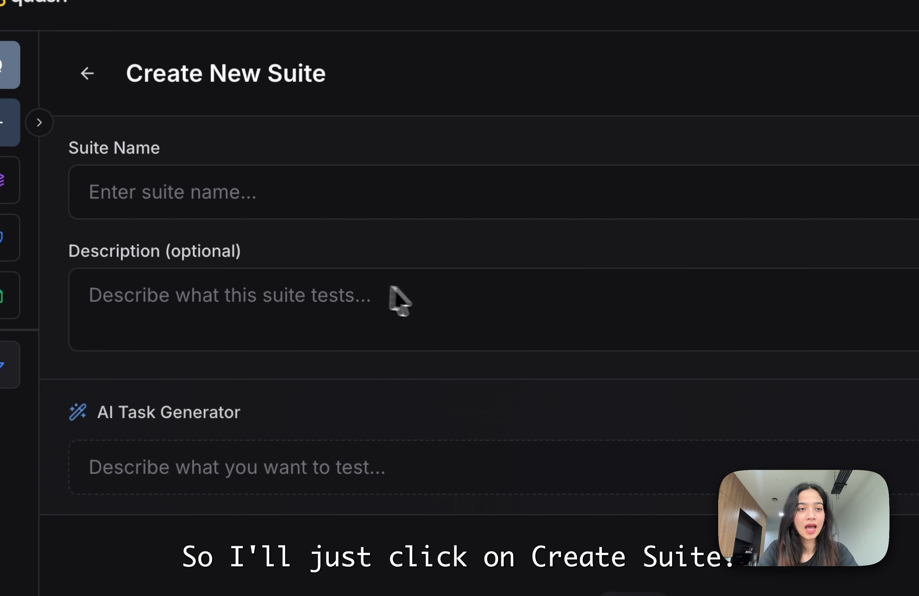
click(283, 194)
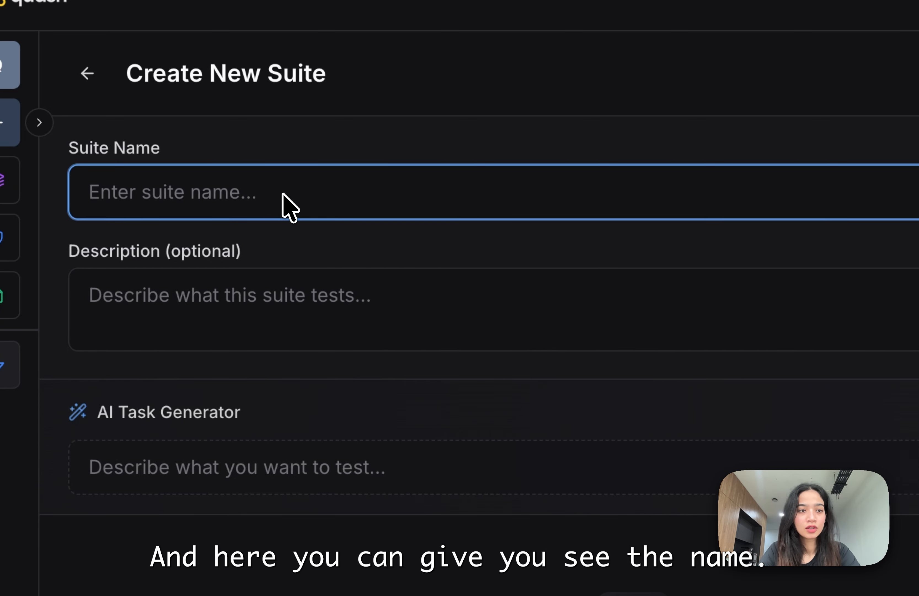
text(F)
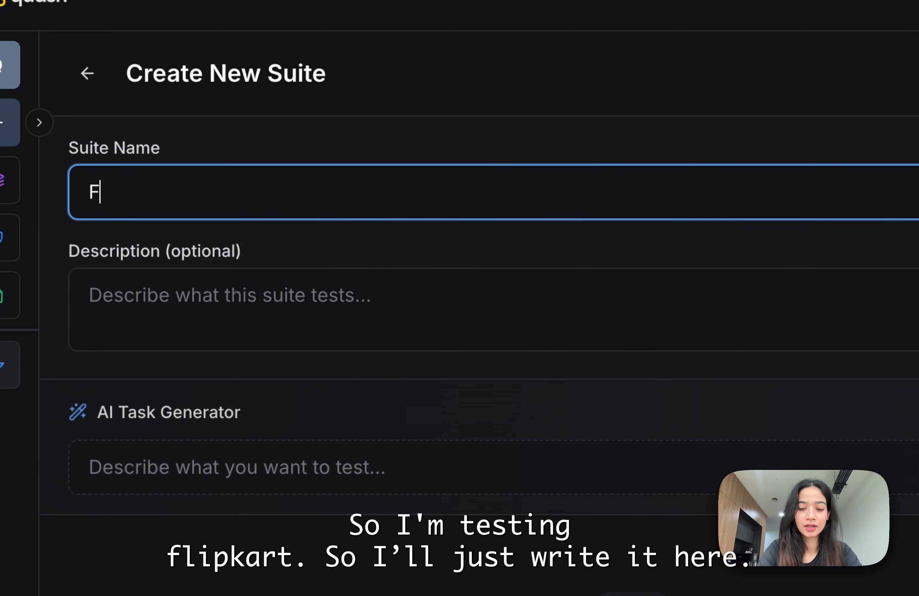
text(lipkart)
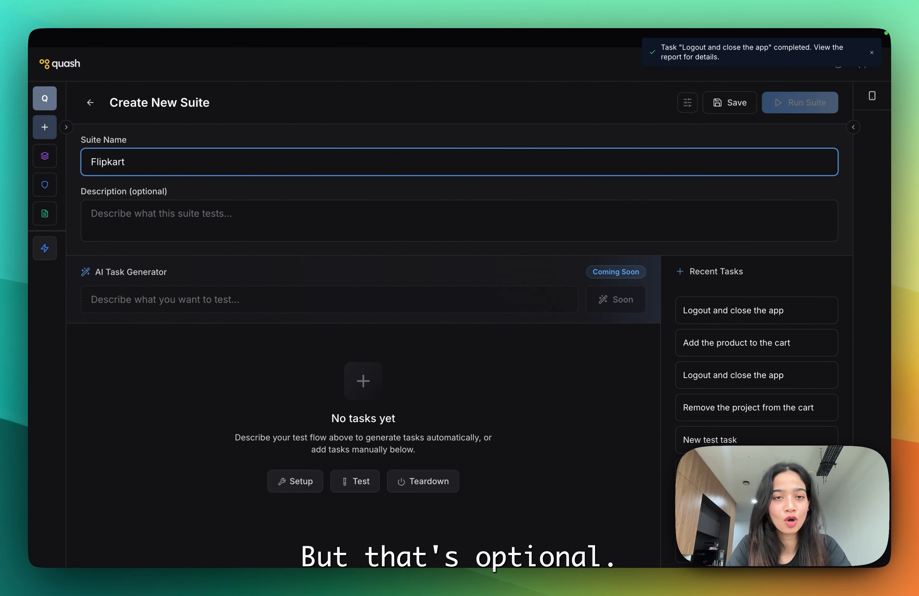
Step: Enter "Test ordering Workflow." as the suite's description
click(161, 214)
text(T)
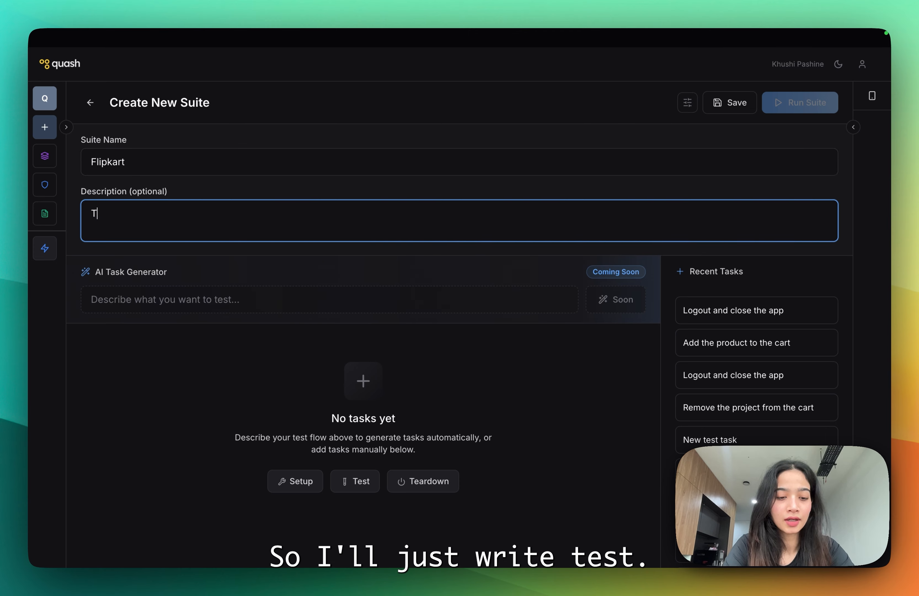
text(est ord)
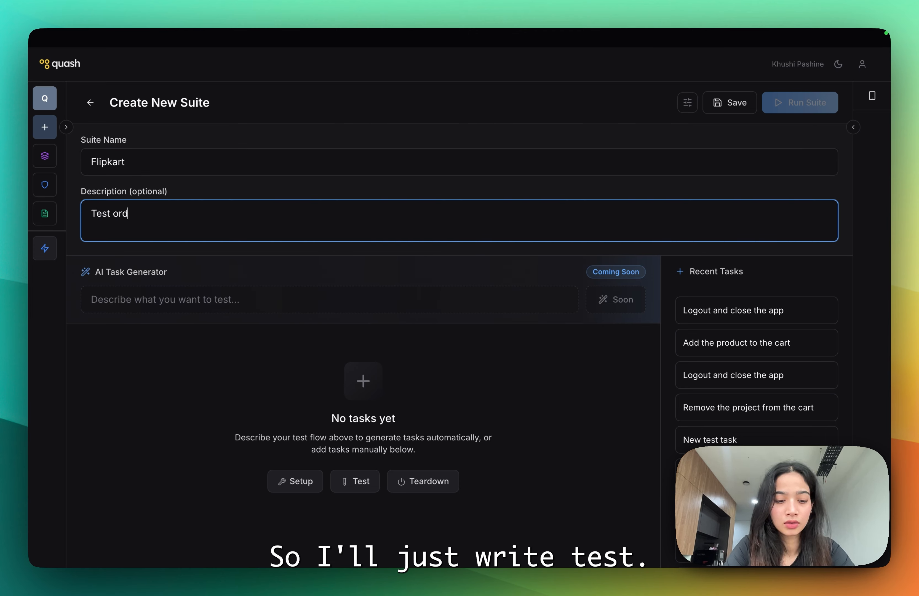
text(ering)
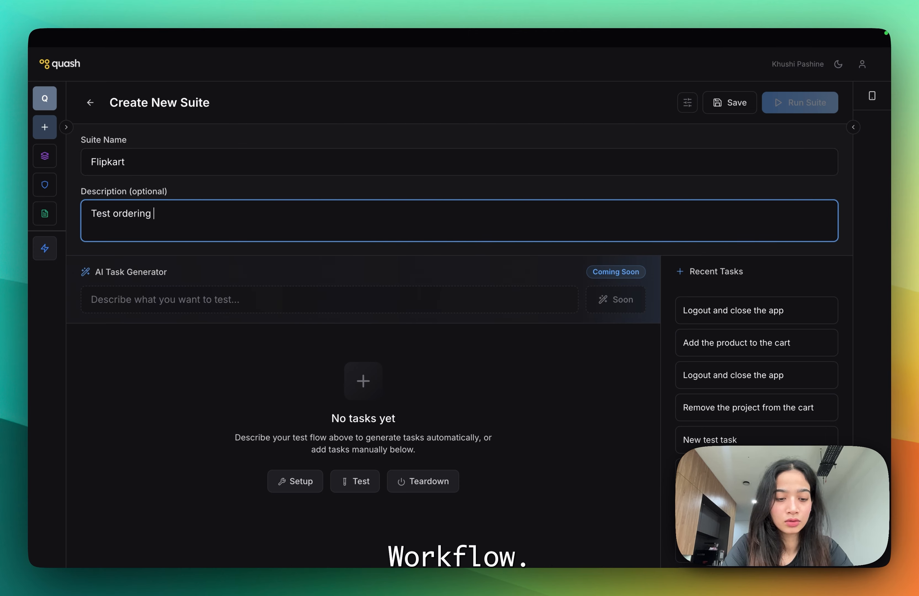
text( Workf)
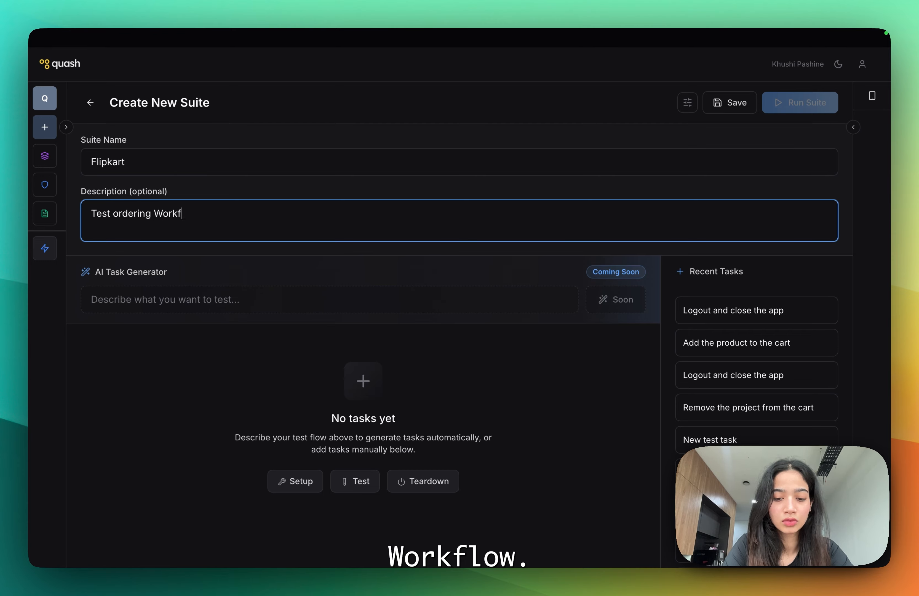
text(low.)
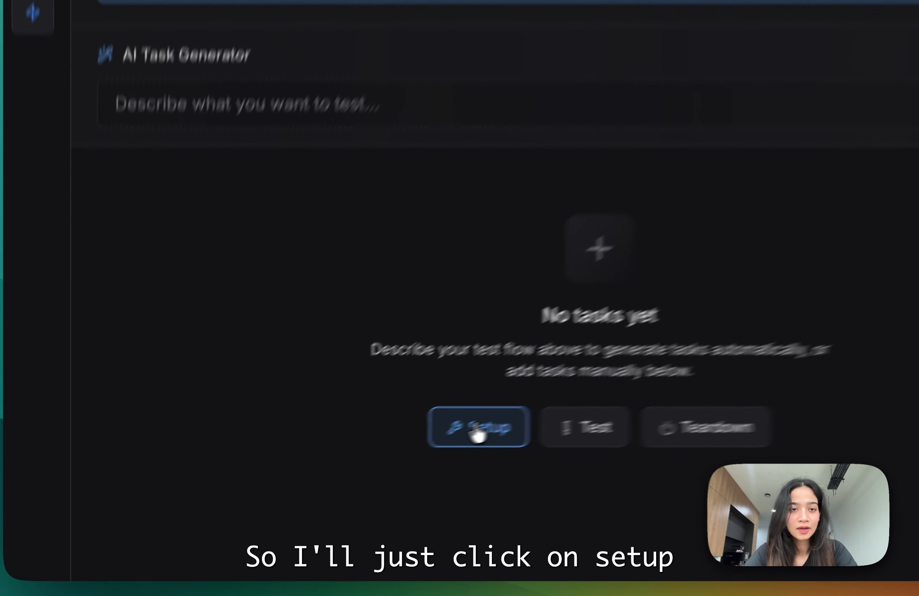
Step: Add a setup task to the suite with the description "Open Flipkart app"
click(296, 481)
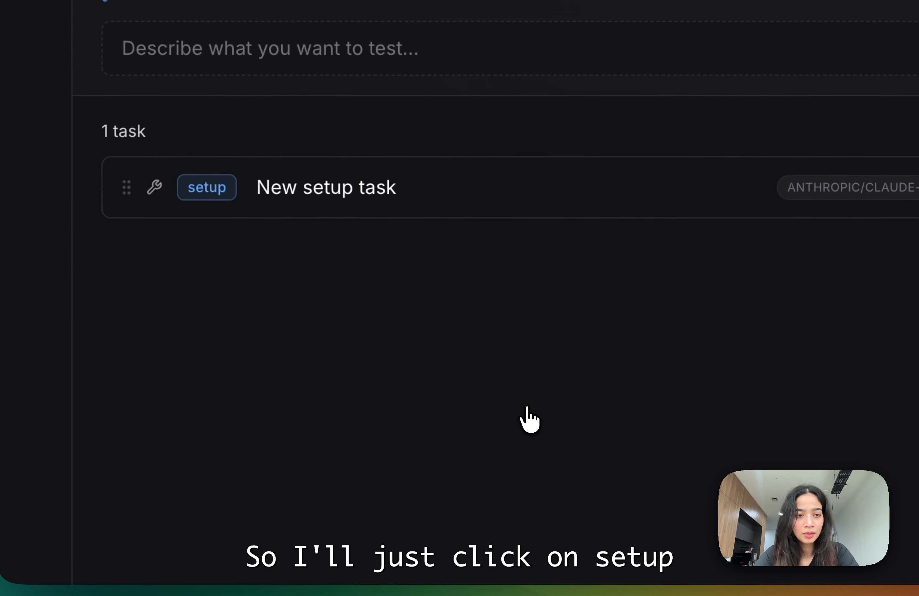
click(392, 195)
key(super+a)
key(BackSpace)
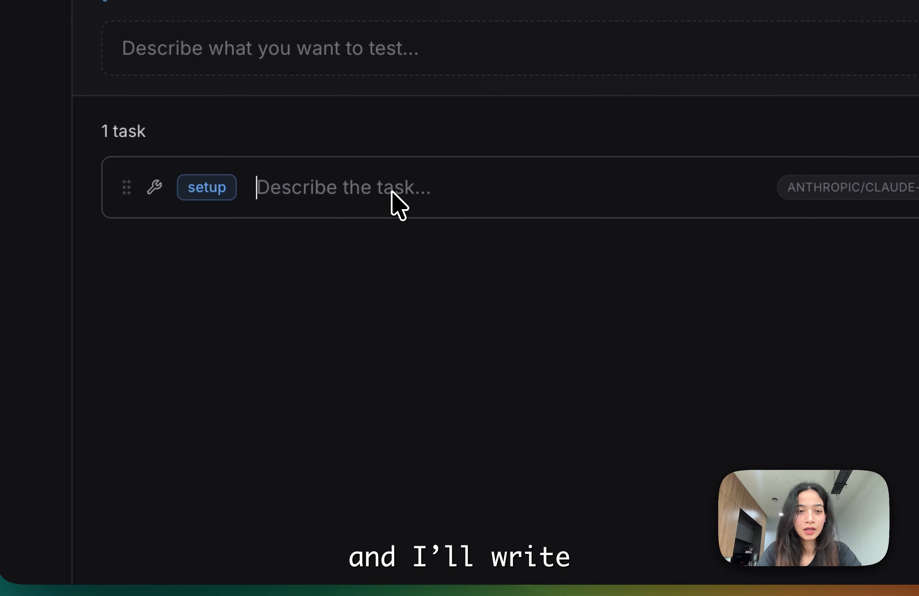
text(Open Flipkart app)
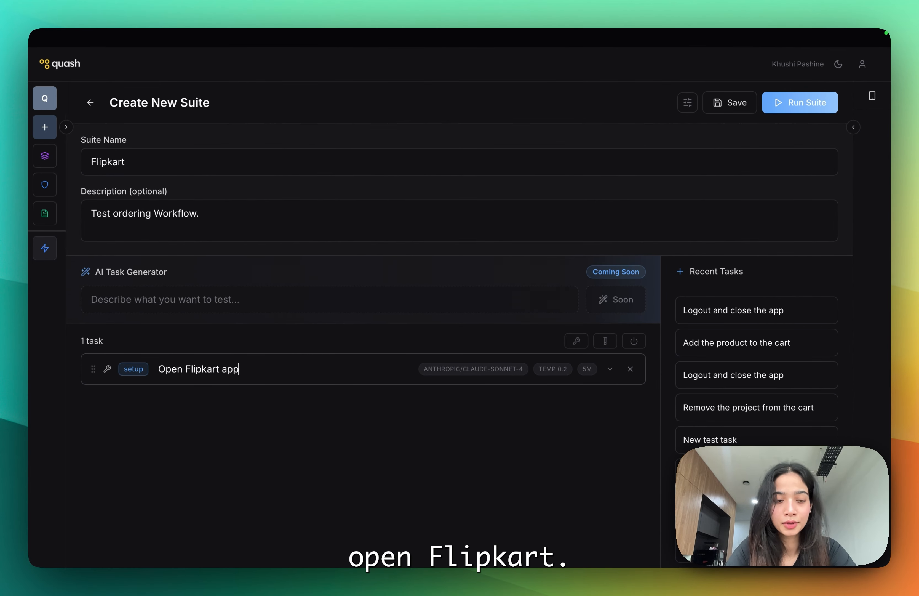
Step: Add a test task described as "Search for an iphone 15 pro and open the first result"
click(605, 341)
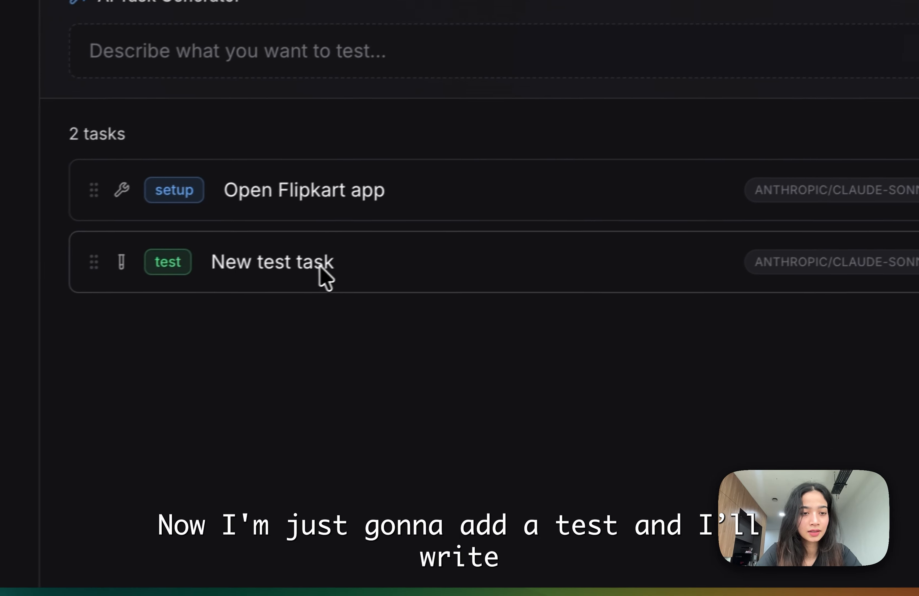
click(321, 268)
key(super+a)
key(BackSpace)
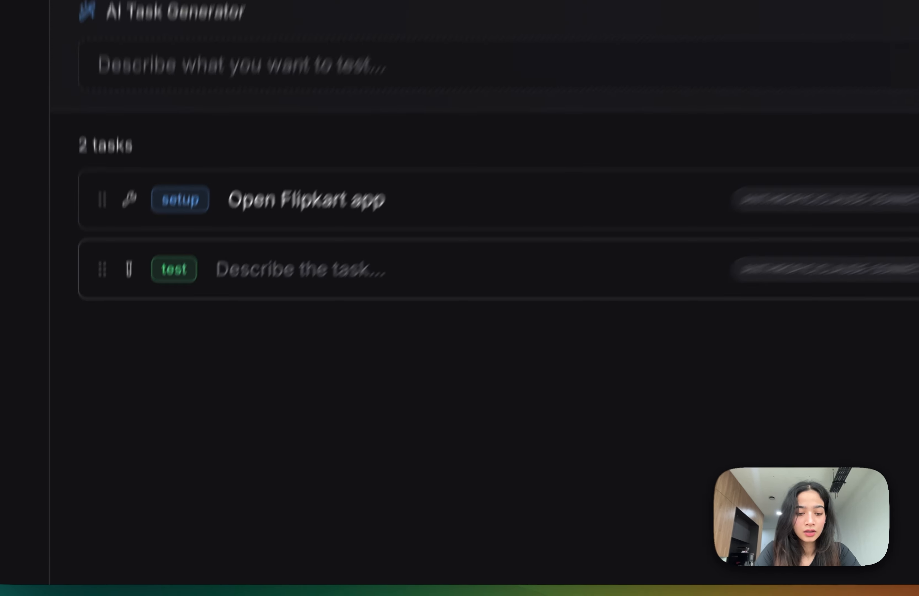
text(Searc)
text(h for an iphone 1)
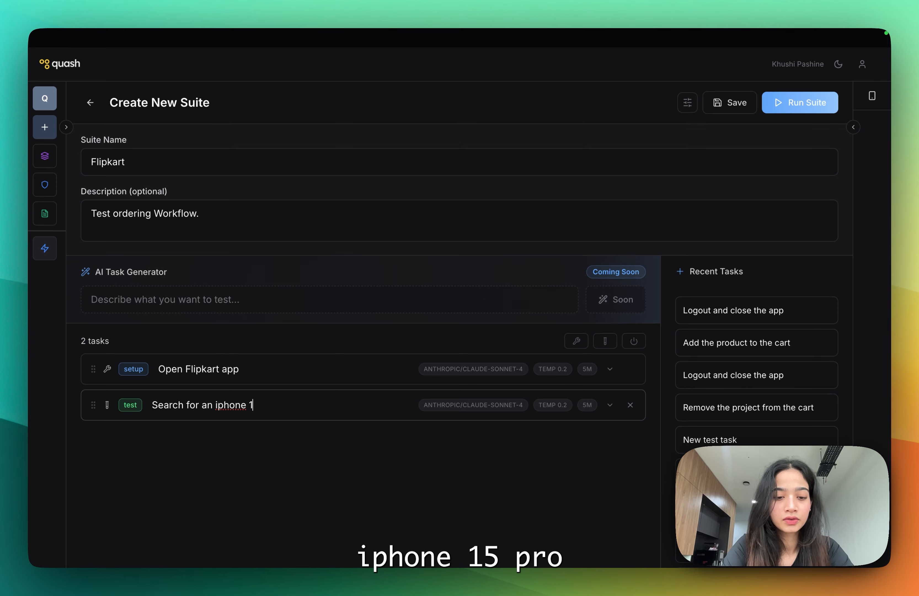
text(5 pro and open the first)
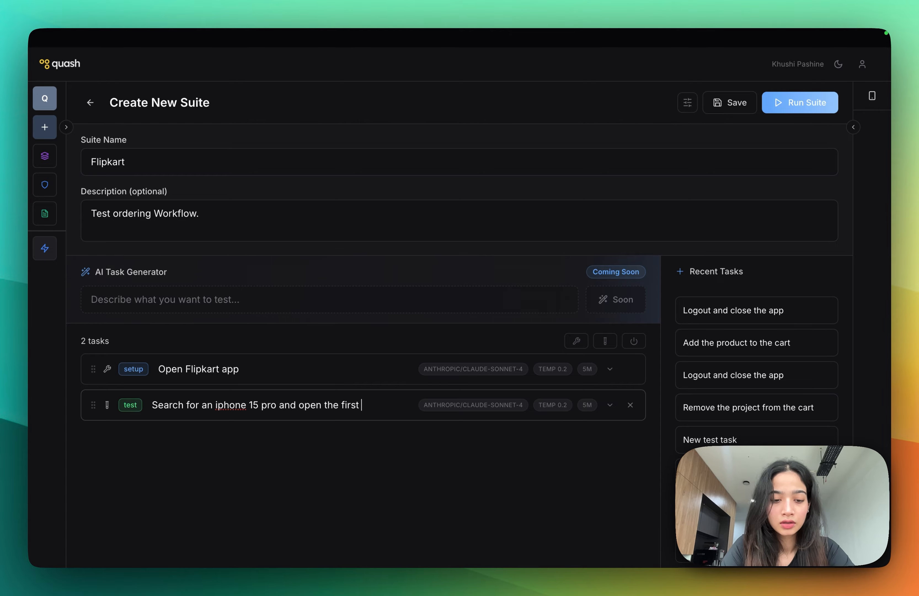
text( result)
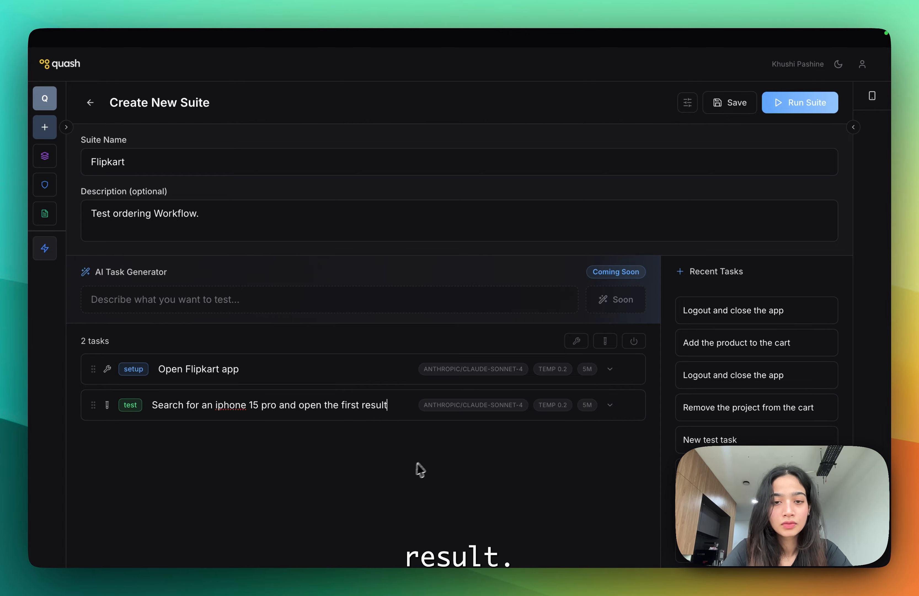
Step: Add another test task with the description "Add the product to the cart"
click(606, 340)
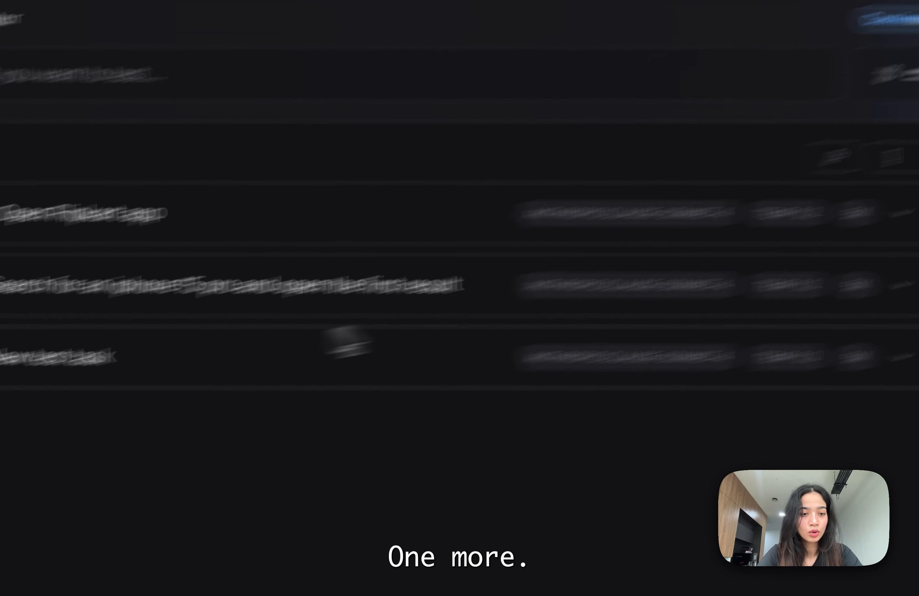
triple_click(100, 358)
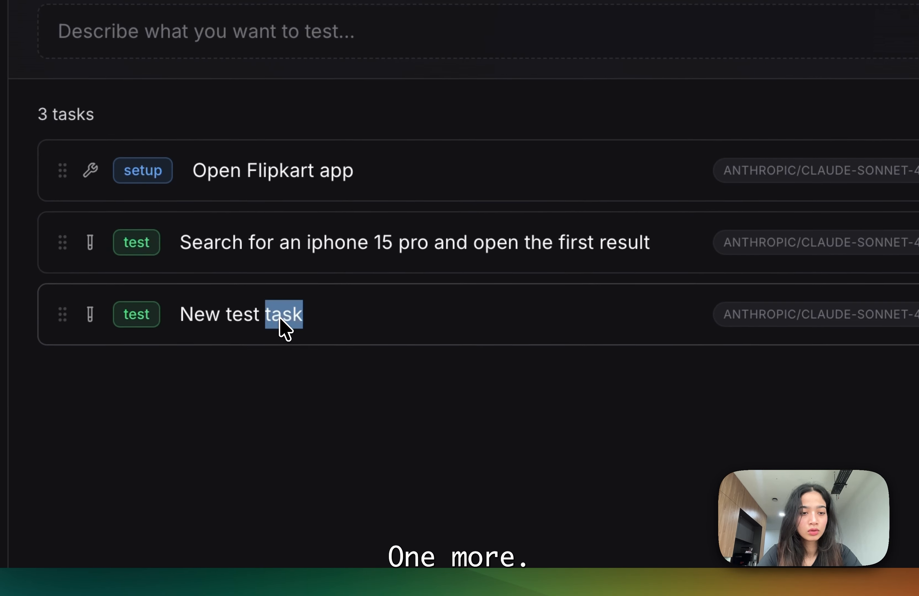
key(BackSpace)
text(Add the product)
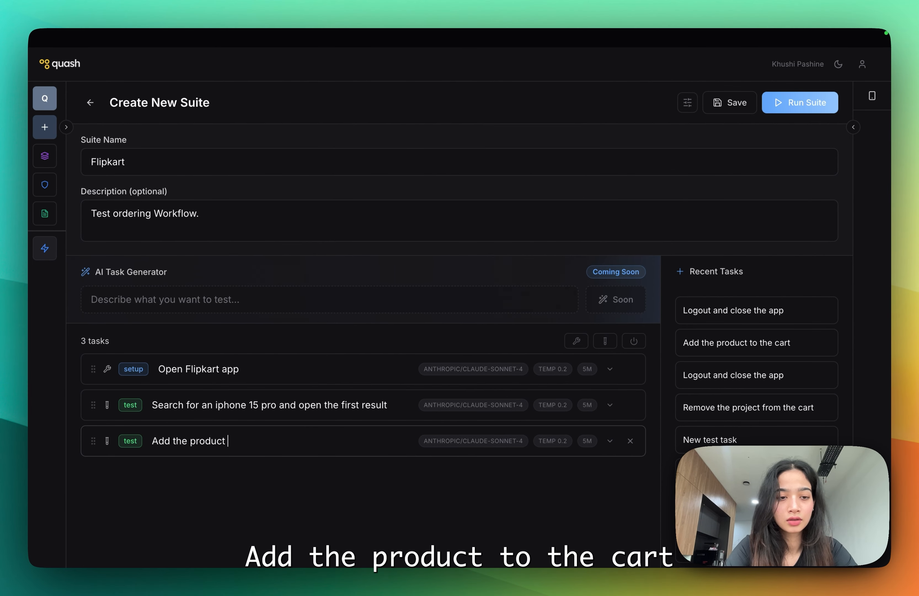
text( to the cart)
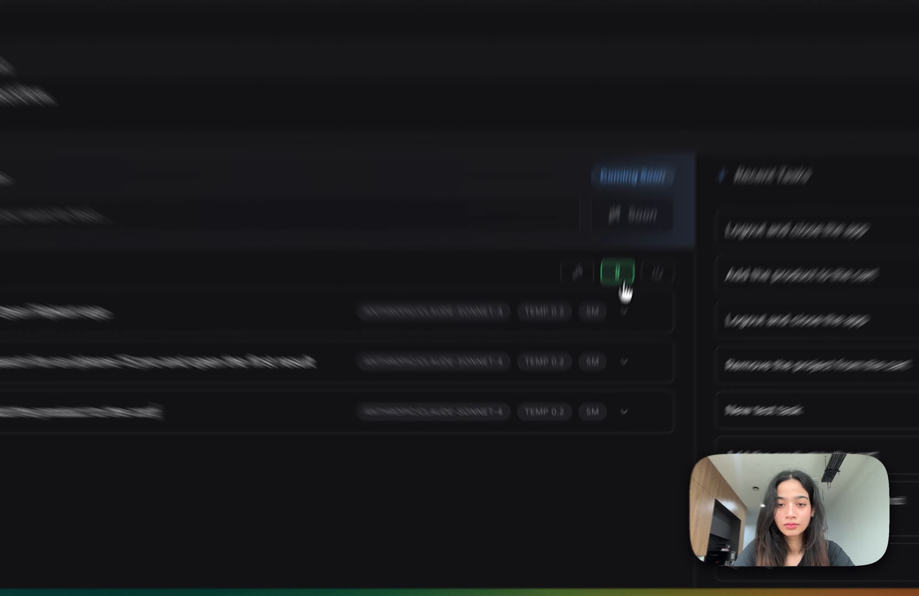
Step: Add a third test task with the description "Remove the product from the cart"
click(605, 340)
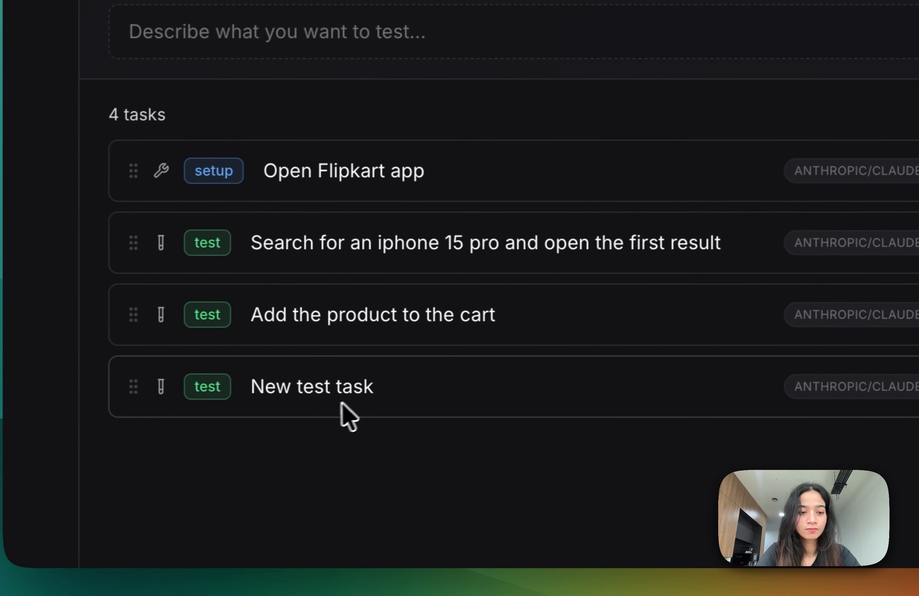
triple_click(354, 398)
key(BackSpace)
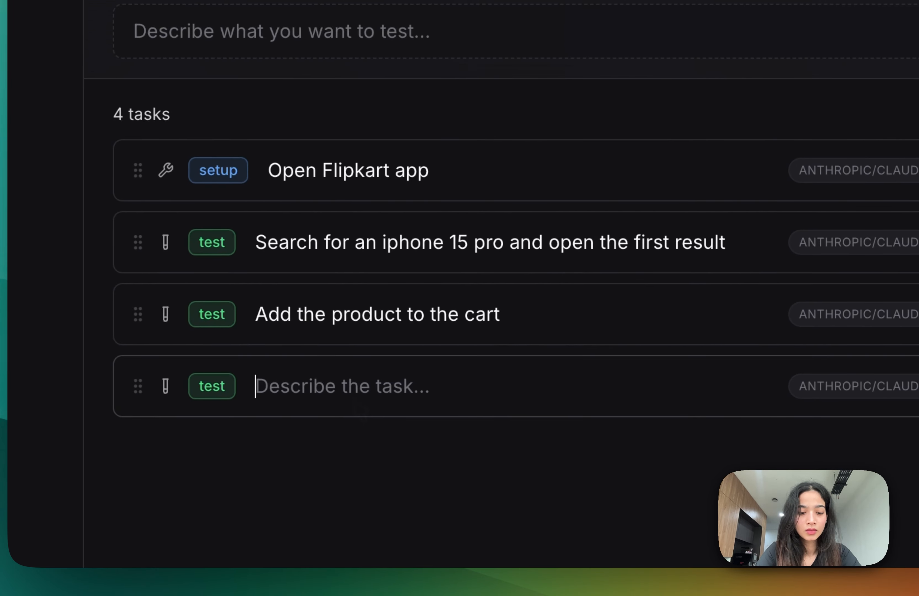
text(Remo)
text(ve the)
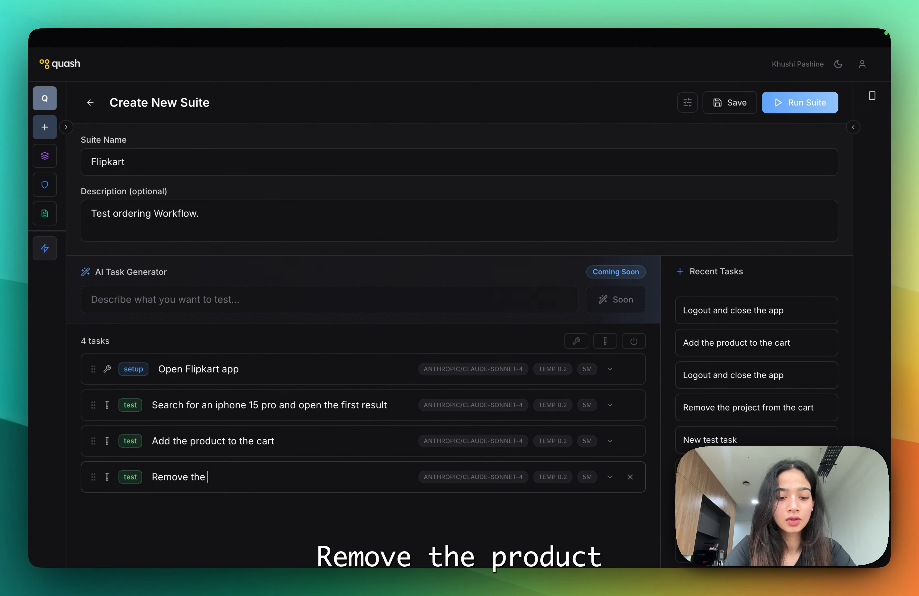
text( product fro)
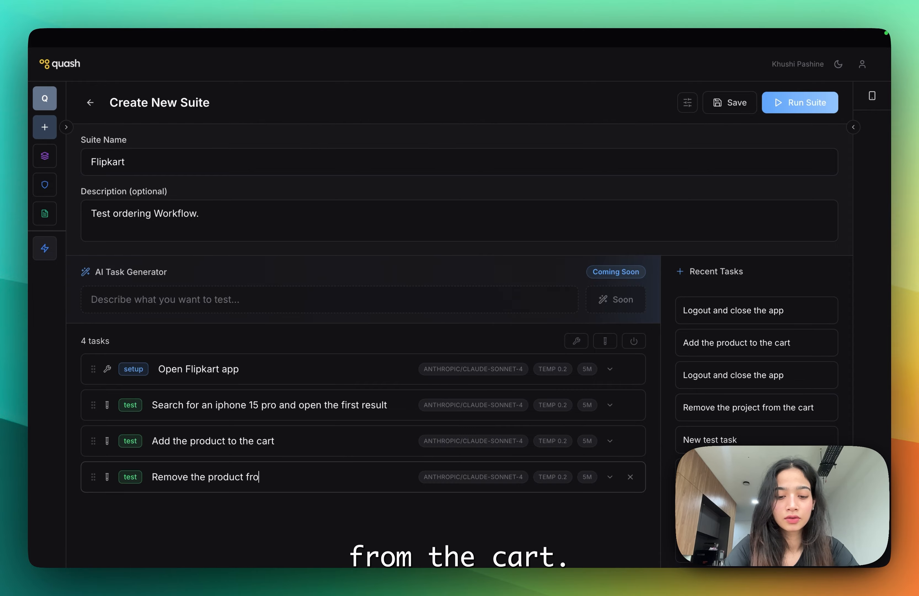
text(m the cart)
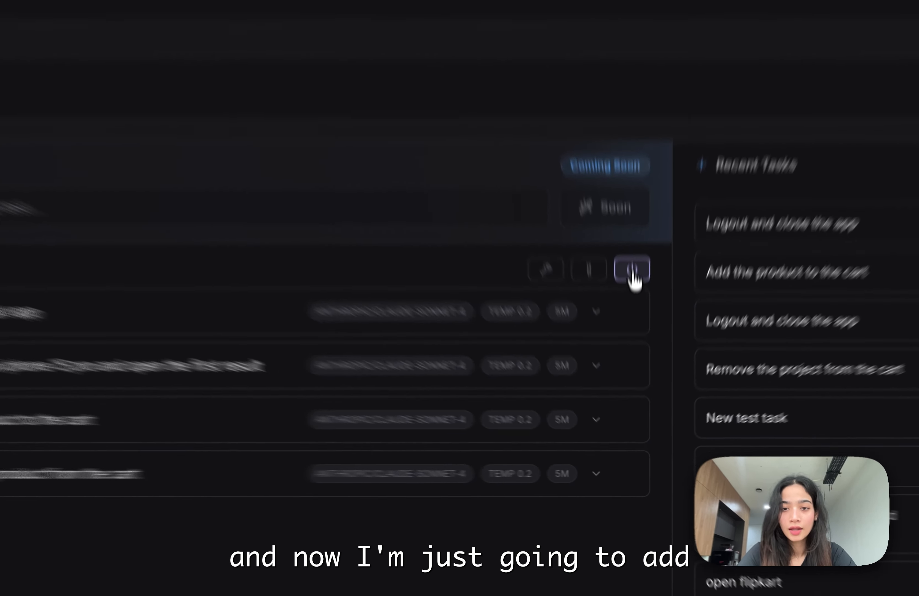
Step: Add a teardown task to the suite with the description "Close the app"
click(633, 270)
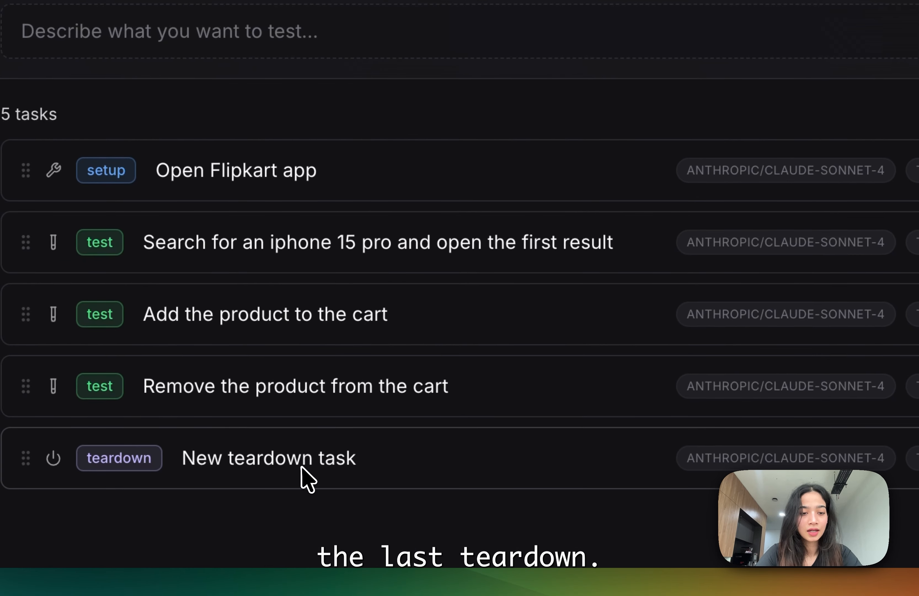
triple_click(301, 467)
key(BackSpace)
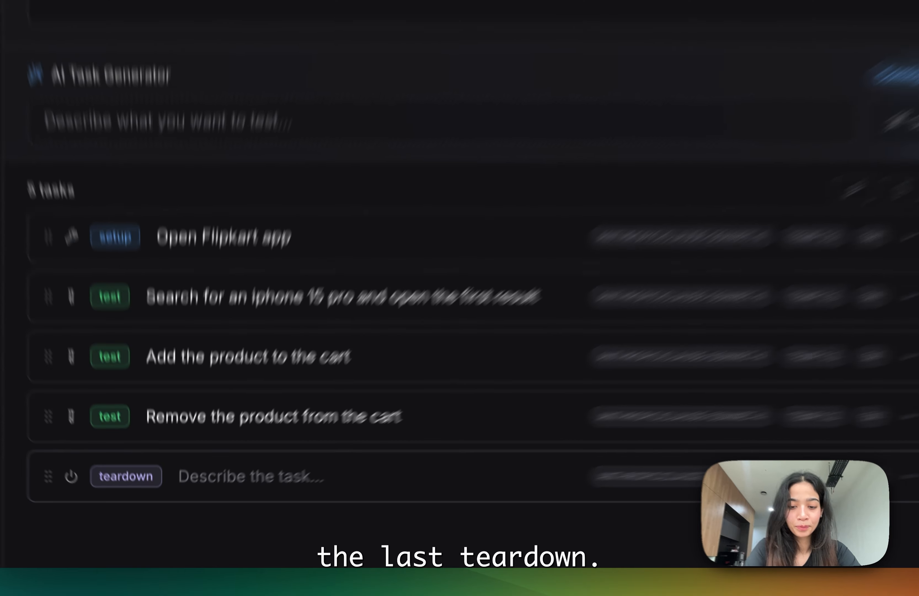
text(Clos)
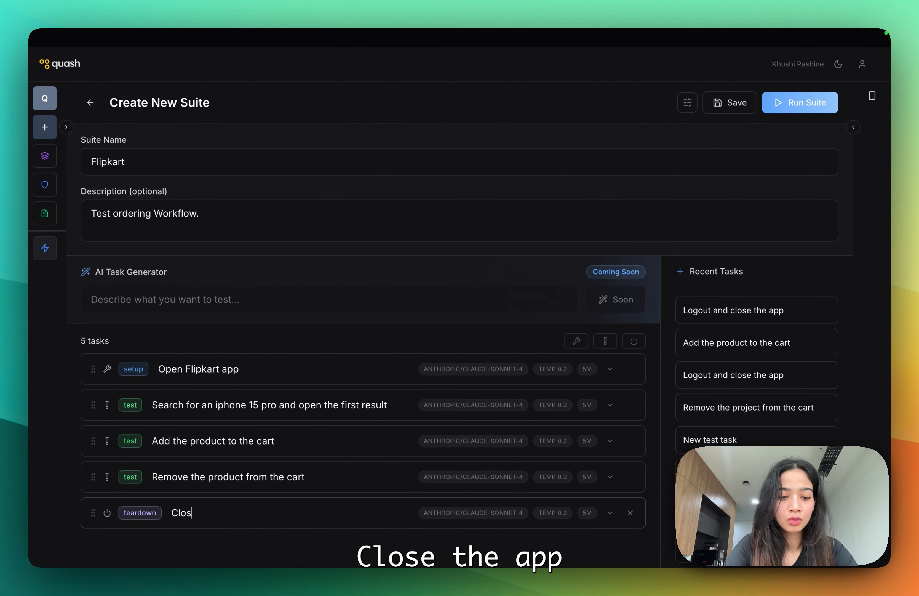
text(e the app)
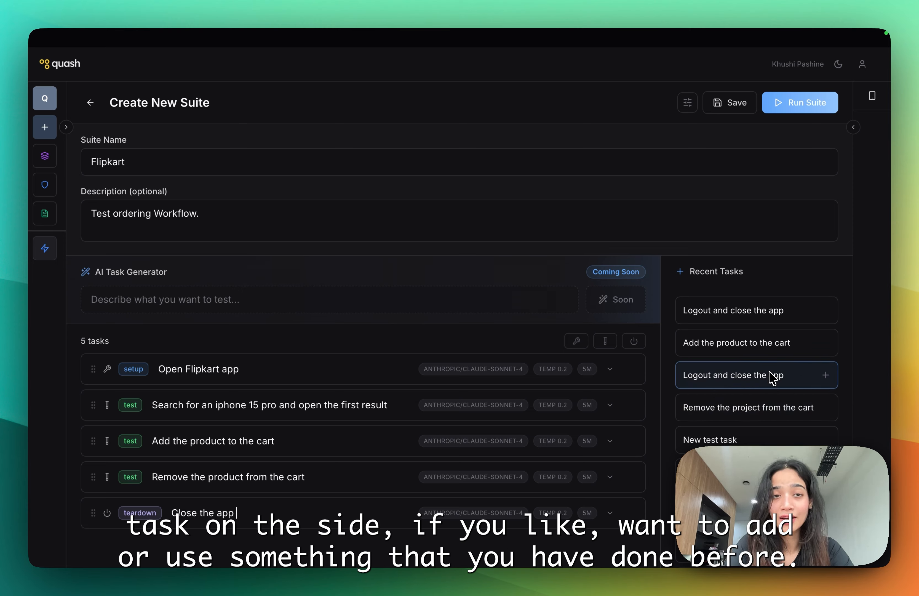
Step: Try out adding the recent task "Logout and close the app" to the suite and remove it again
click(735, 325)
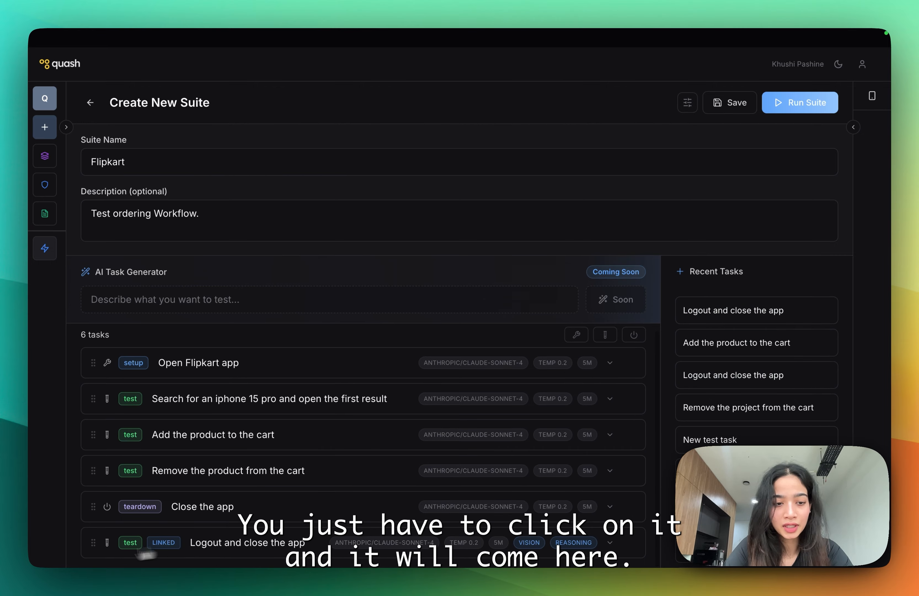
click(631, 543)
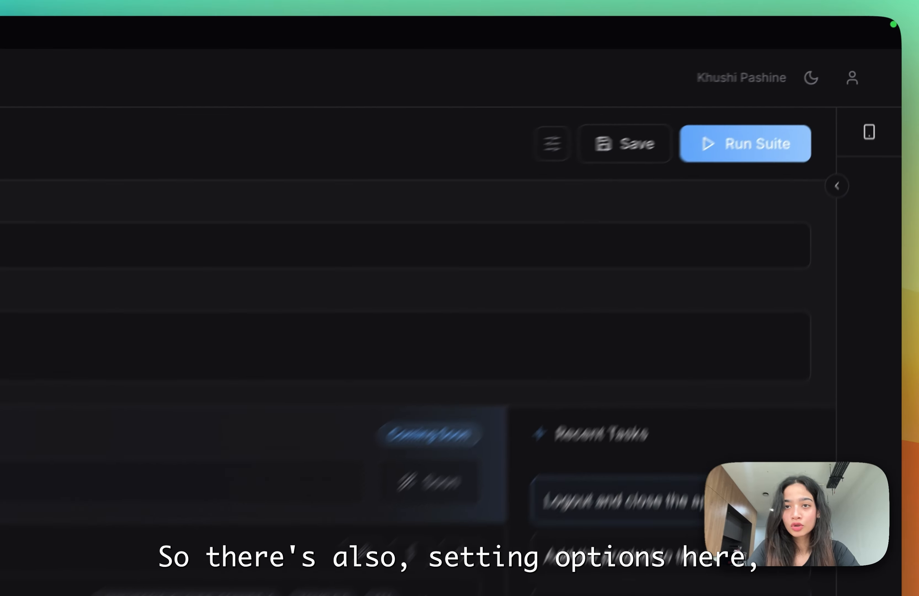
Step: Open the suite's default task settings and look through the AI model choices
click(498, 164)
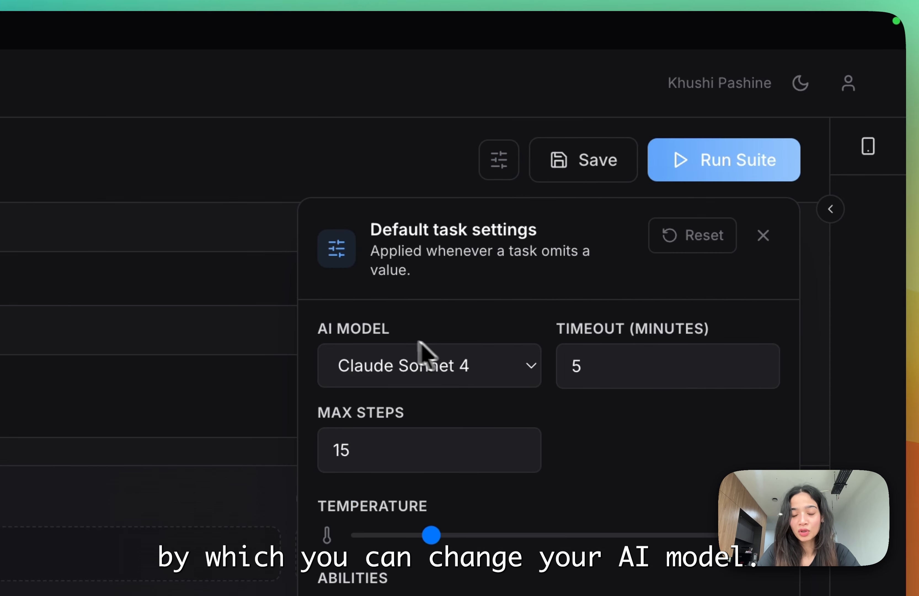
click(508, 372)
click(607, 424)
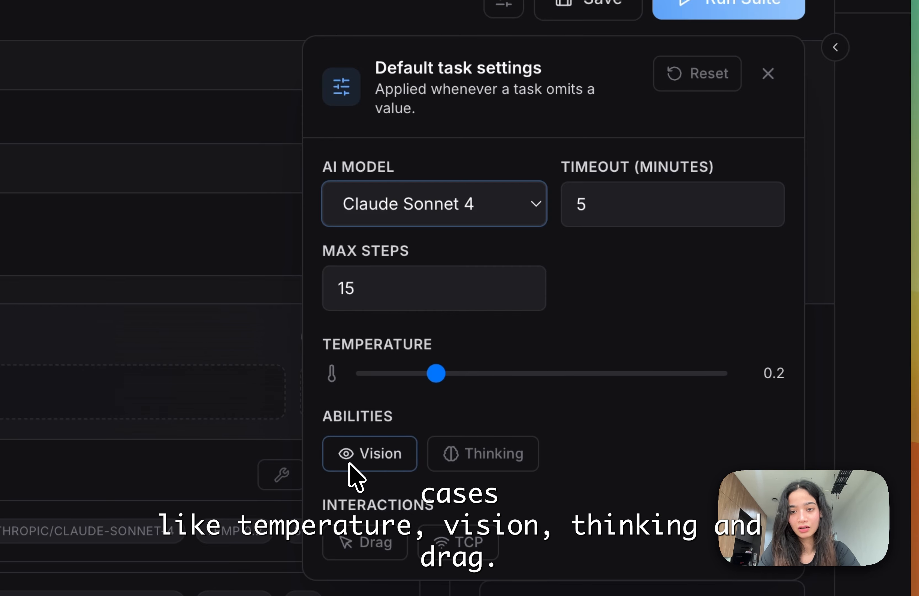
Step: Enable Vision, Thinking and Drag in the suite's default task settings and close the settings
click(364, 454)
click(463, 465)
click(358, 541)
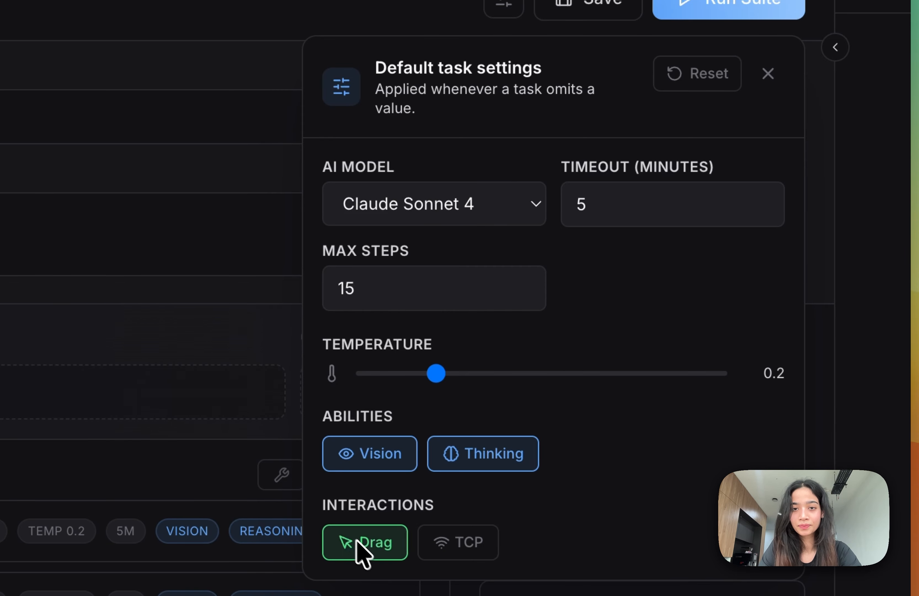
click(280, 278)
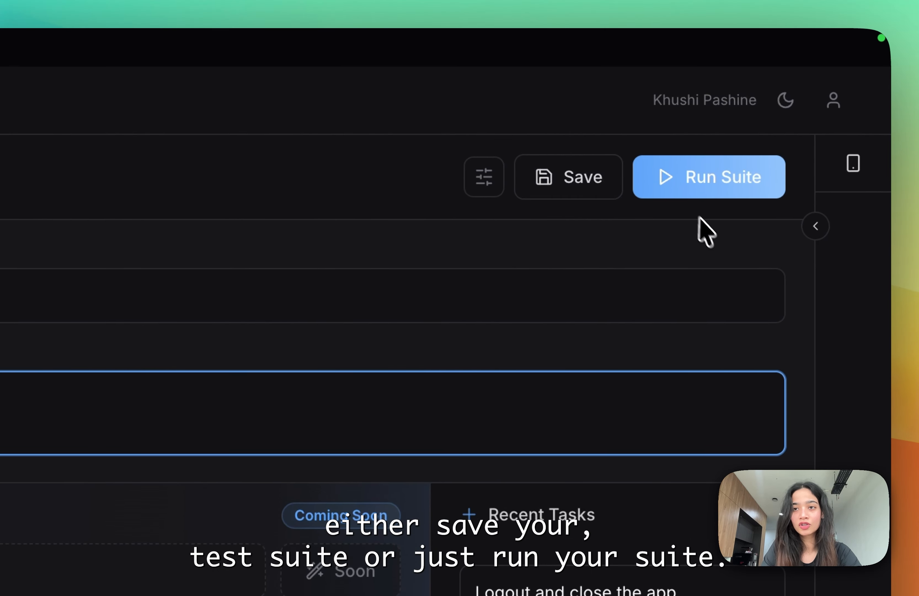
Step: Run the Flipkart suite on the Android 14 emulator #5556 and follow its tasks in the suite timeline
click(729, 185)
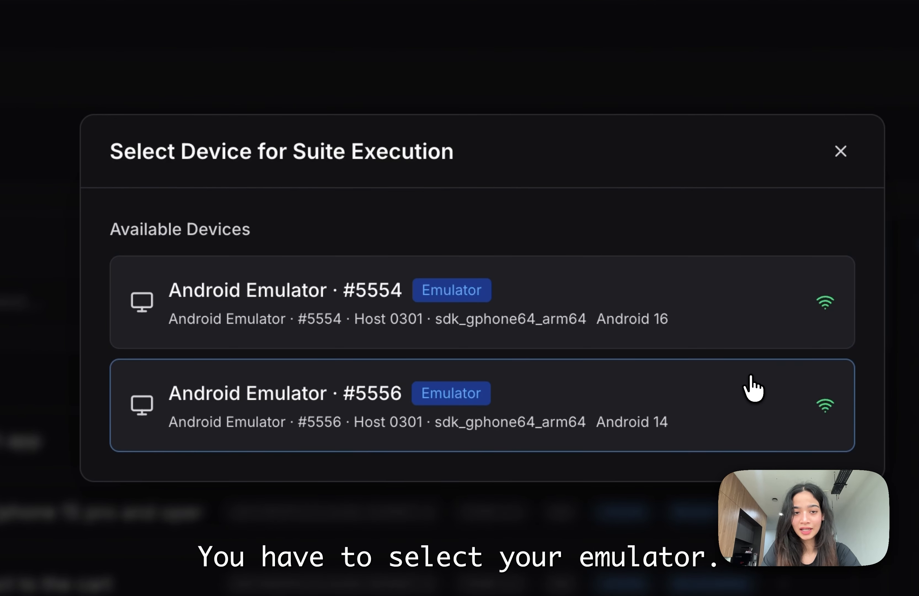
click(738, 435)
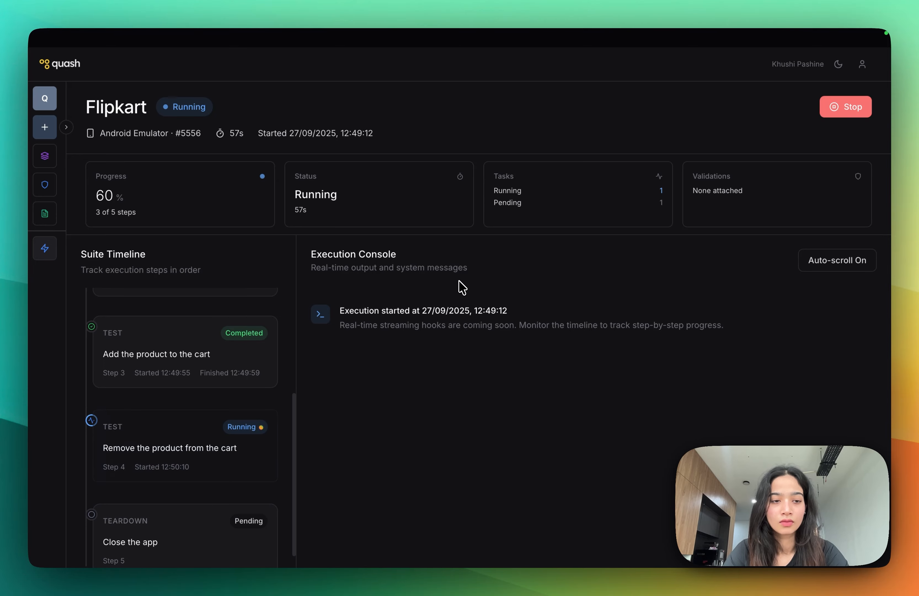
scroll(240, 437, down, 1)
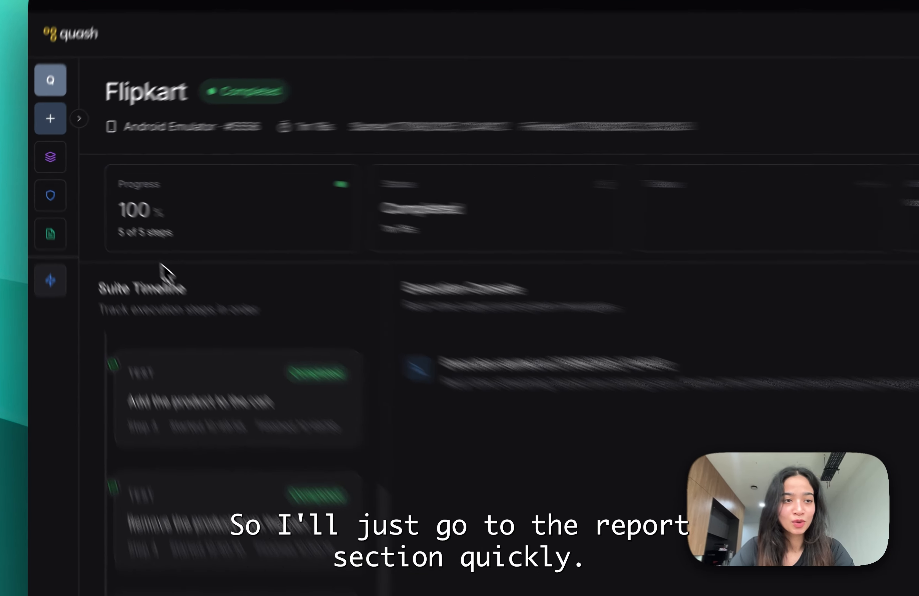
Step: Look through the execution reports and open the report of the most recent Flipkart suite run
click(46, 216)
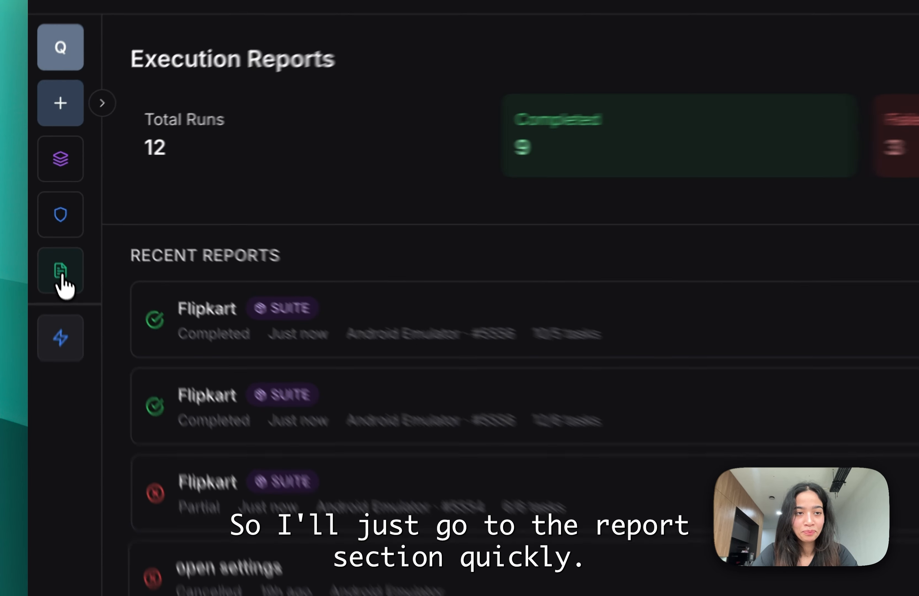
scroll(164, 472, down, 5)
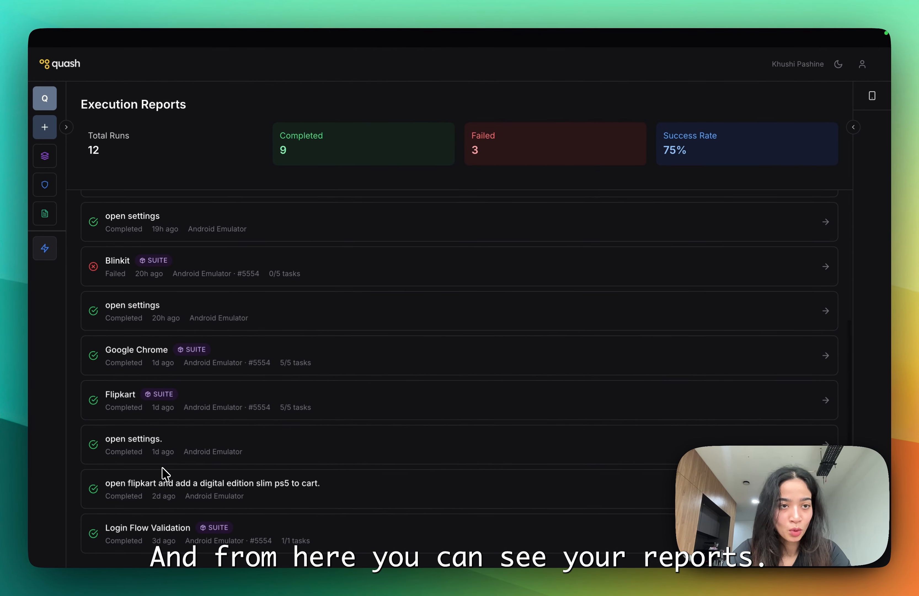
scroll(165, 472, up, 5)
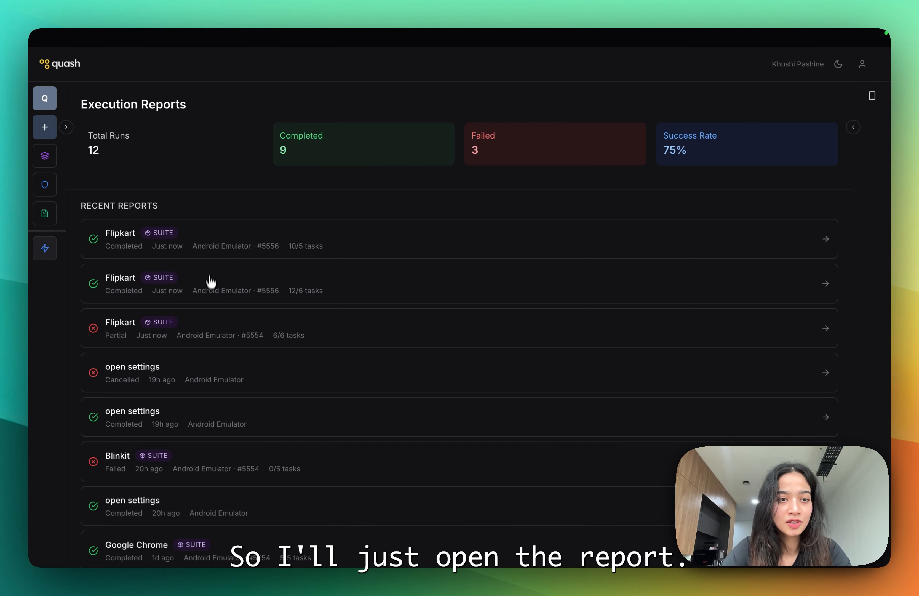
click(212, 254)
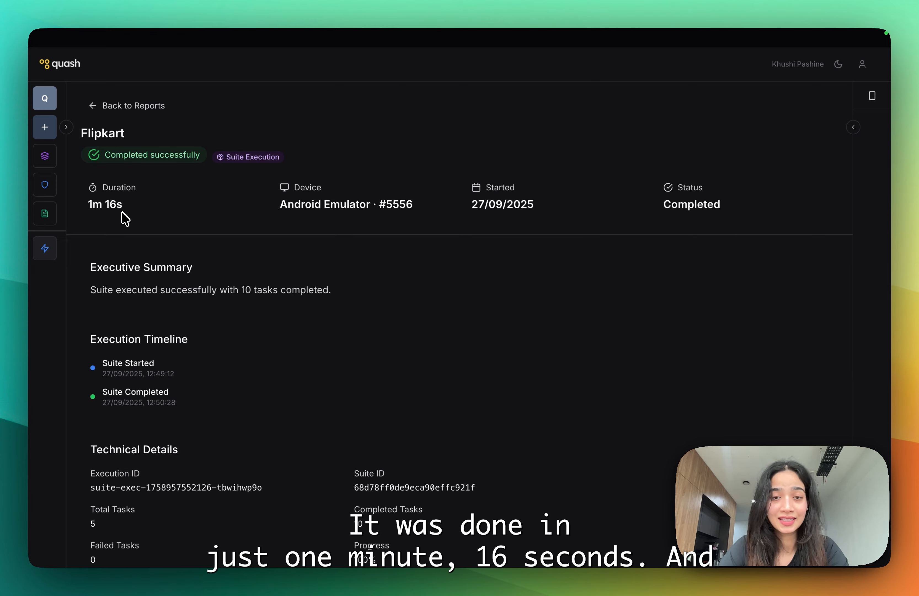
Step: Review the suite report's timeline, technical details and task list, and view the report of the "Open Flipkart app" setup task
scroll(536, 298, down, 5)
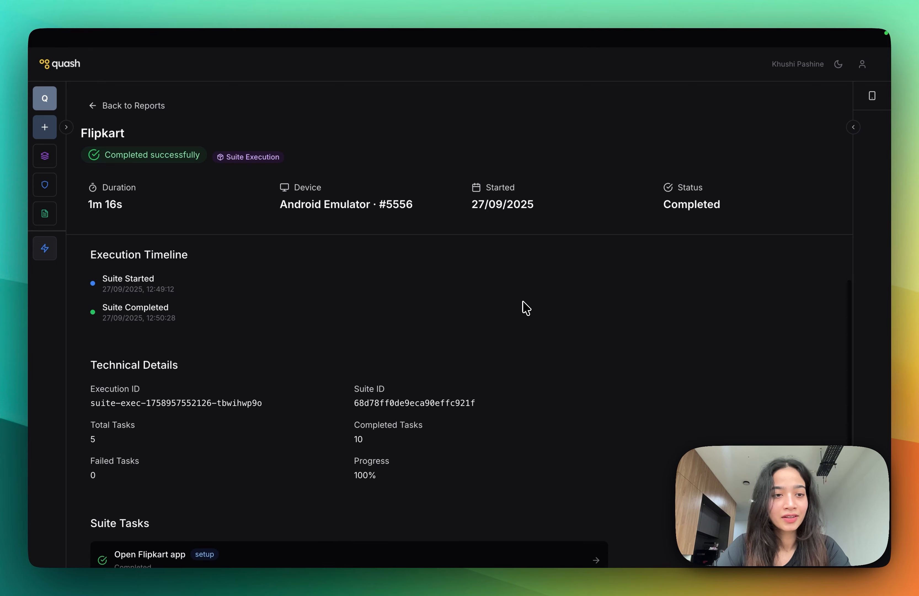
scroll(526, 308, down, 2)
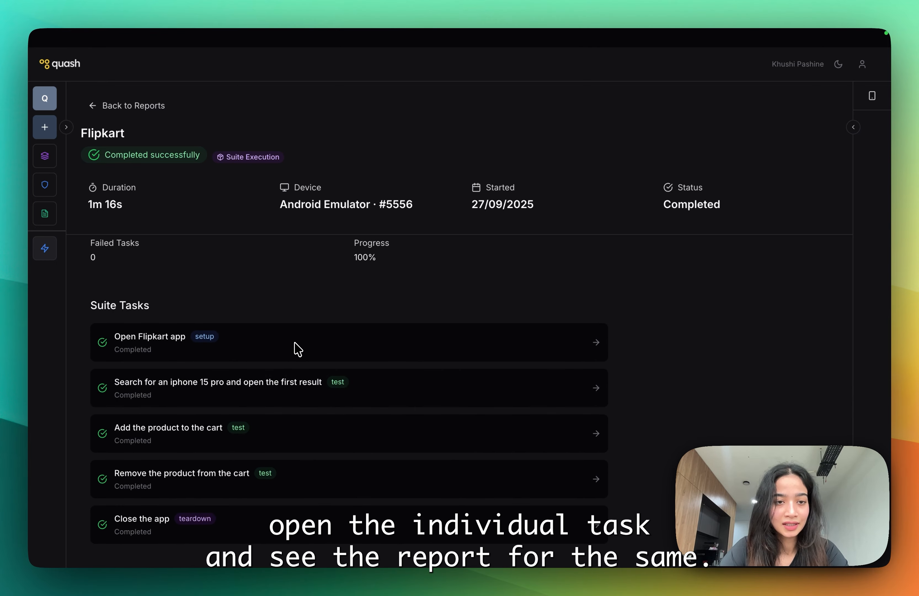
click(257, 349)
scroll(273, 344, down, 5)
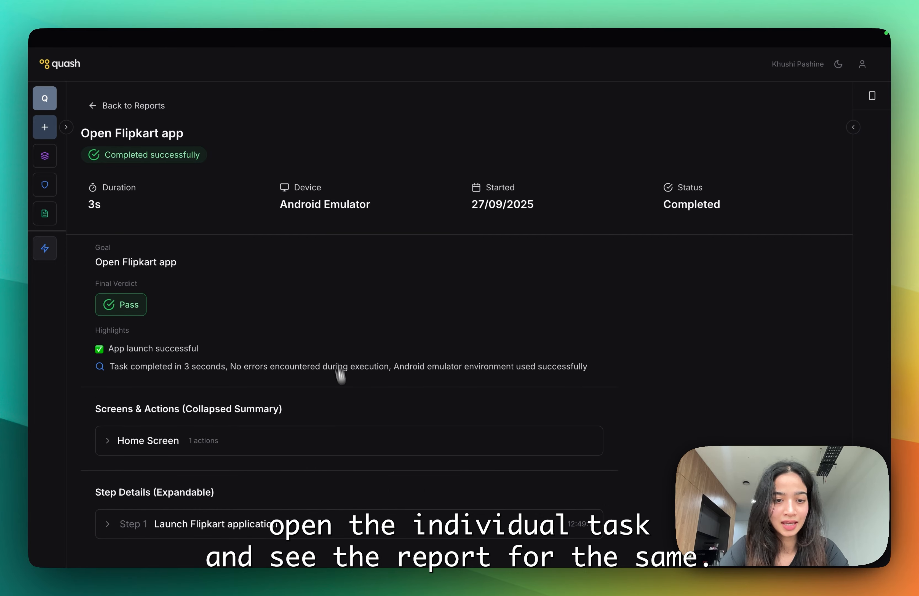